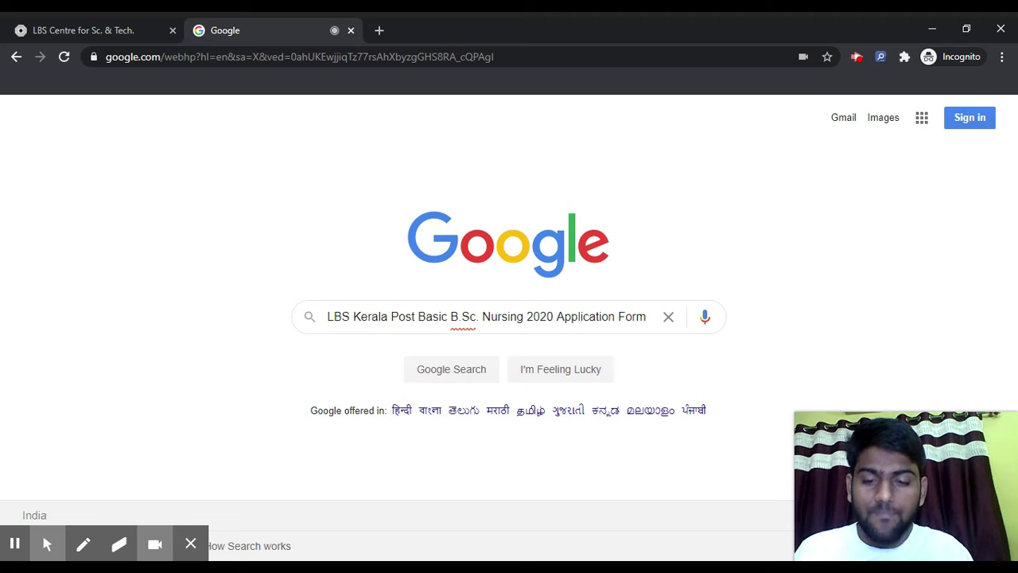
# Switch to the LBS Centre tab and place the cursor in the registration form's Name field
pyautogui.click(46, 28)
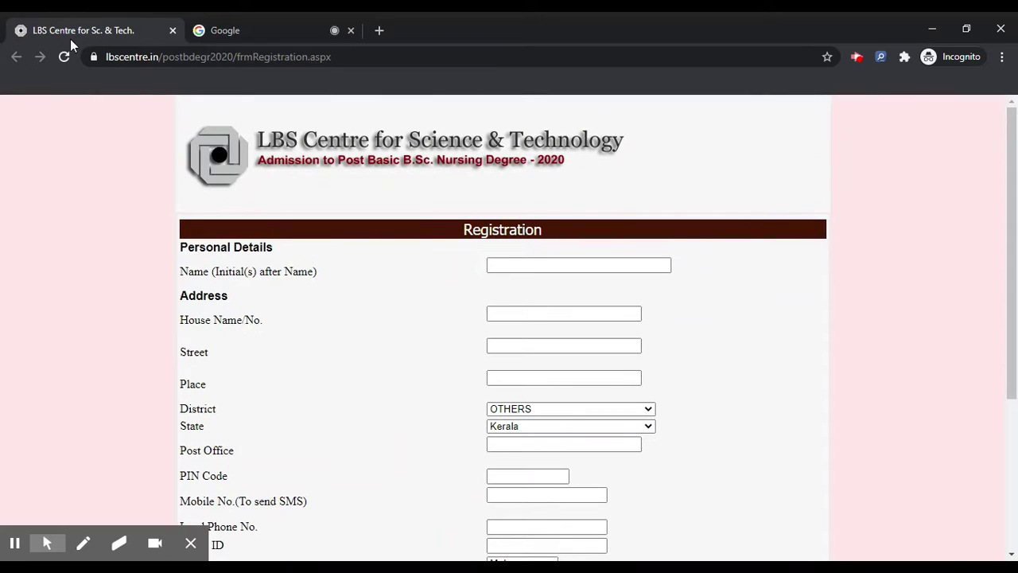
pyautogui.moveTo(158, 545)
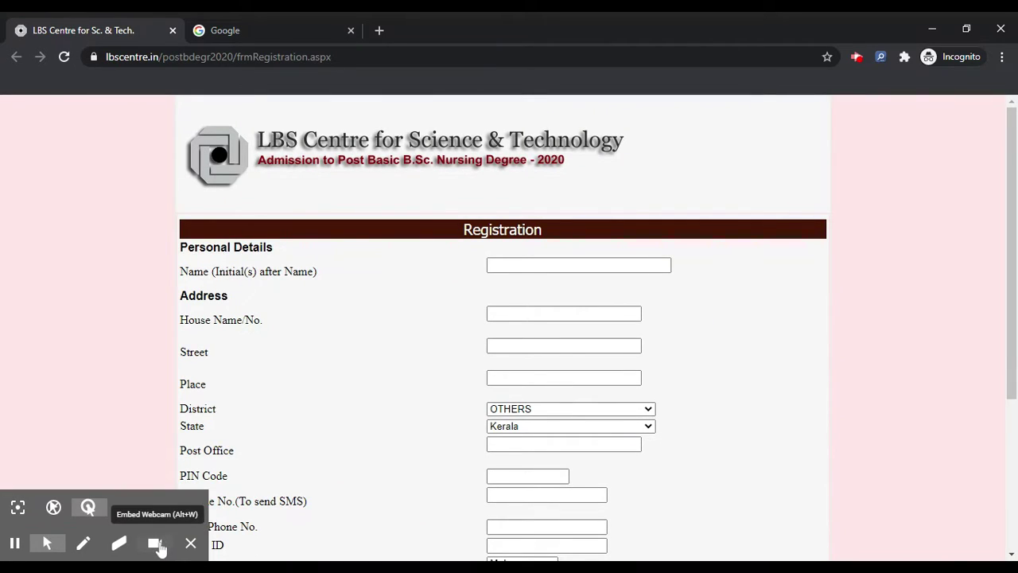
pyautogui.click(156, 544)
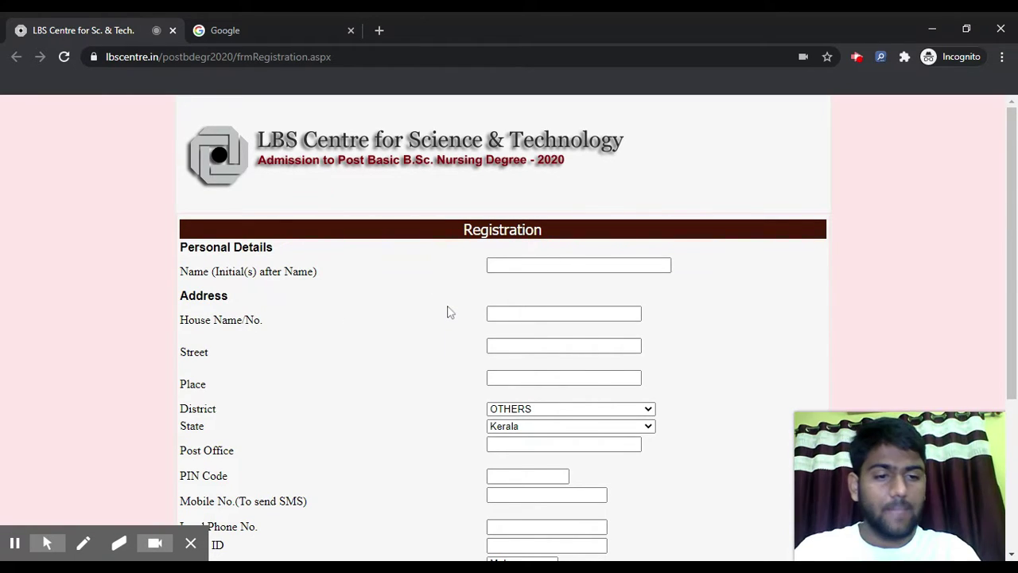
pyautogui.scroll(-1, 448, 310)
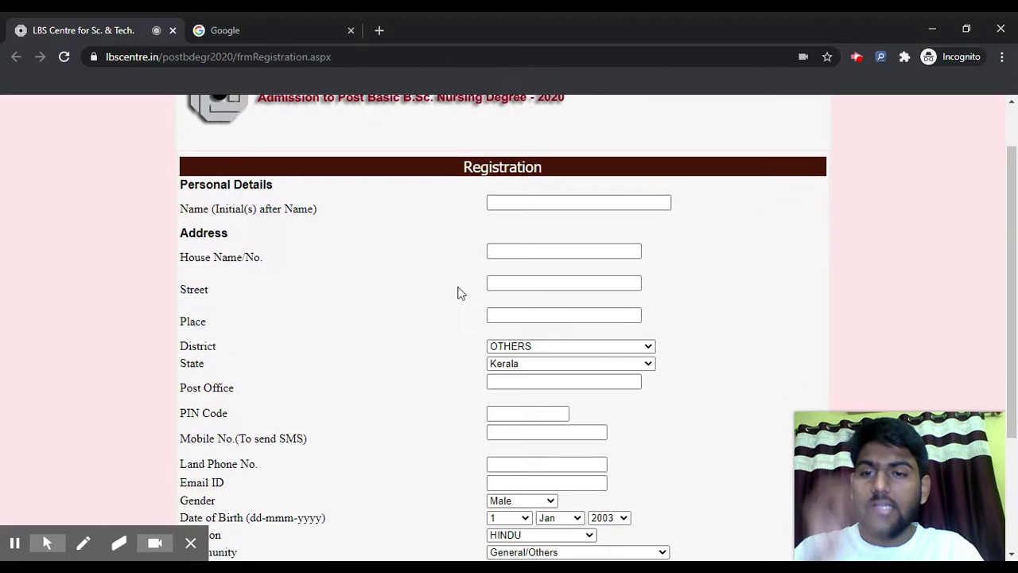
pyautogui.click(513, 202)
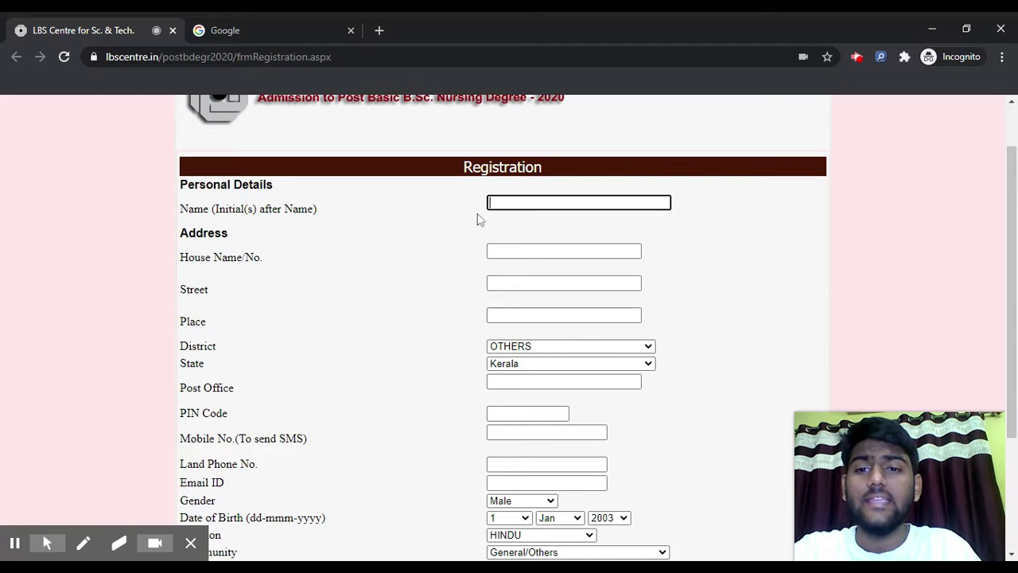
# Enter NAME, NUMBER, STREET and PLACE in the name and address fields, then open District
pyautogui.write('NAME')
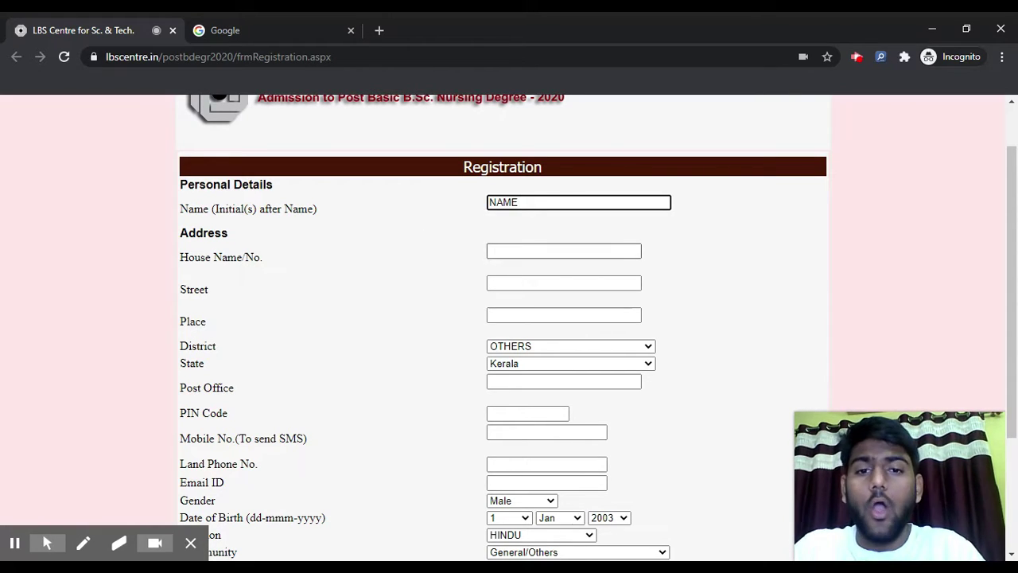
pyautogui.click(496, 250)
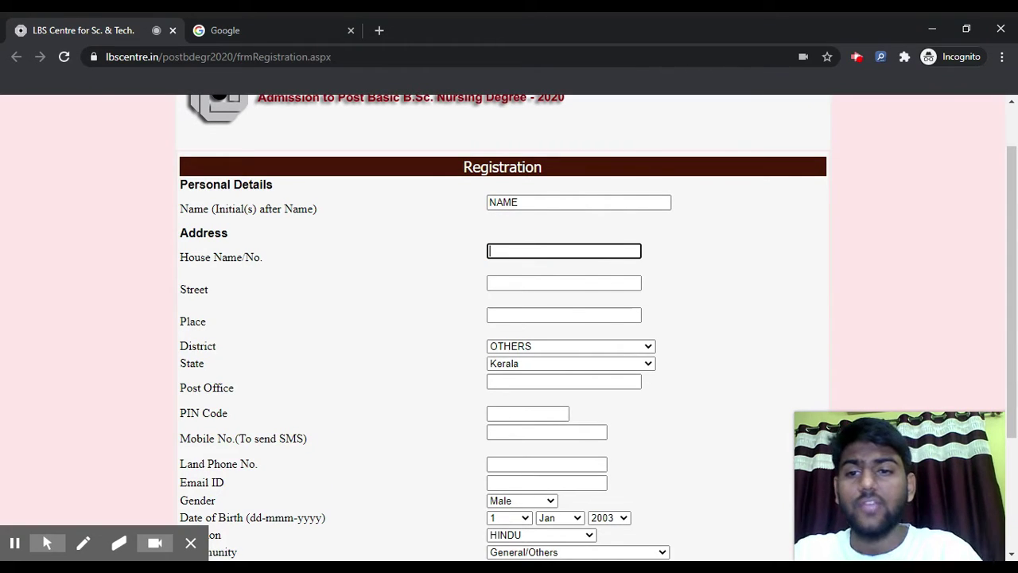
pyautogui.write('N')
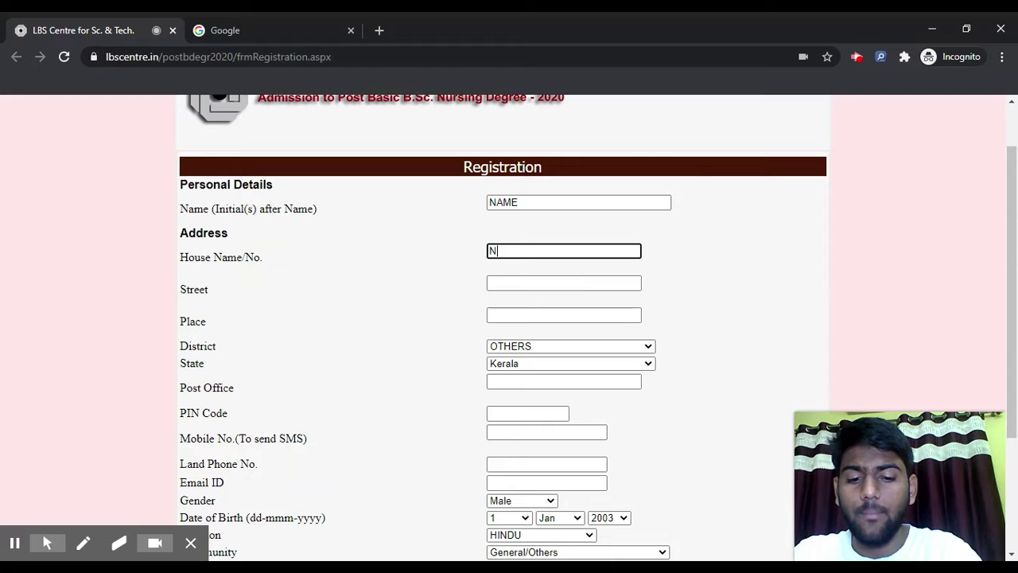
pyautogui.write('UMBER')
pyautogui.click(527, 284)
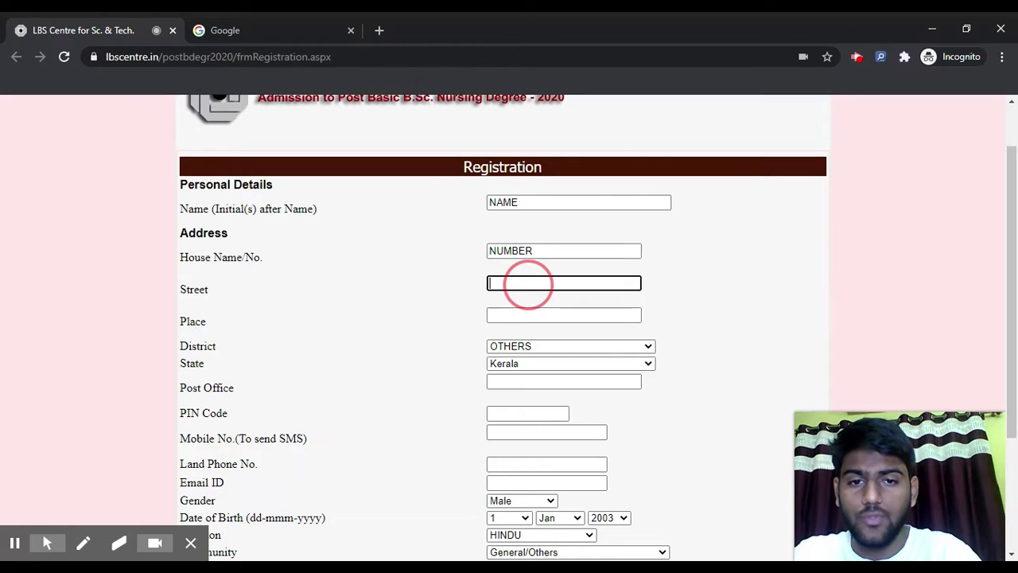
pyautogui.write('STREET')
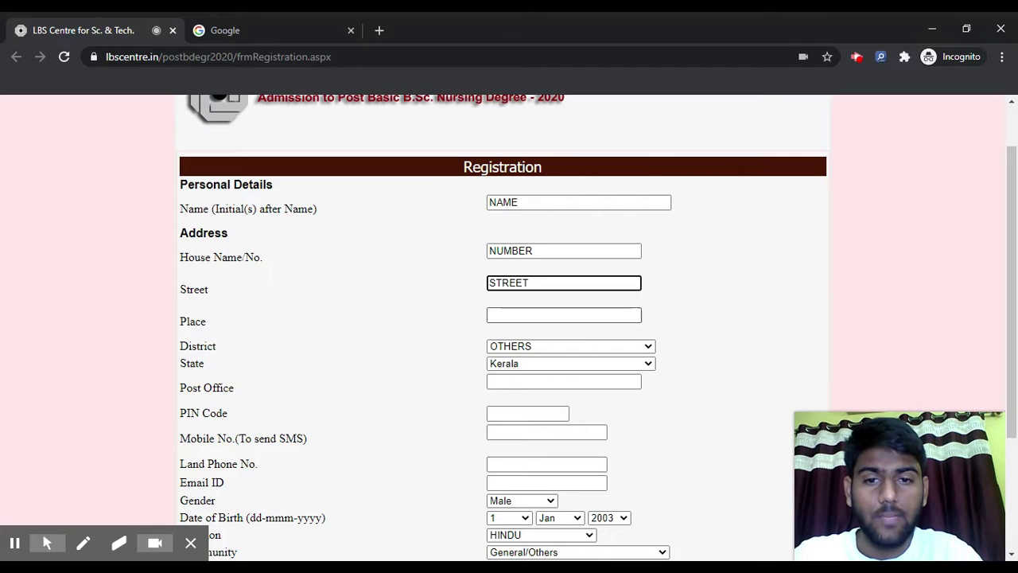
pyautogui.click(527, 317)
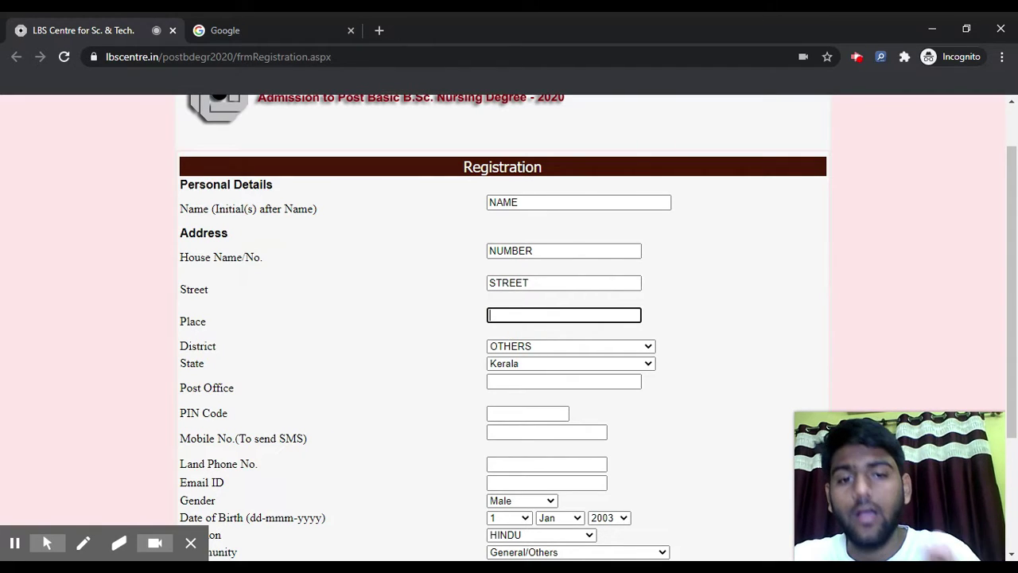
pyautogui.write('PLACE')
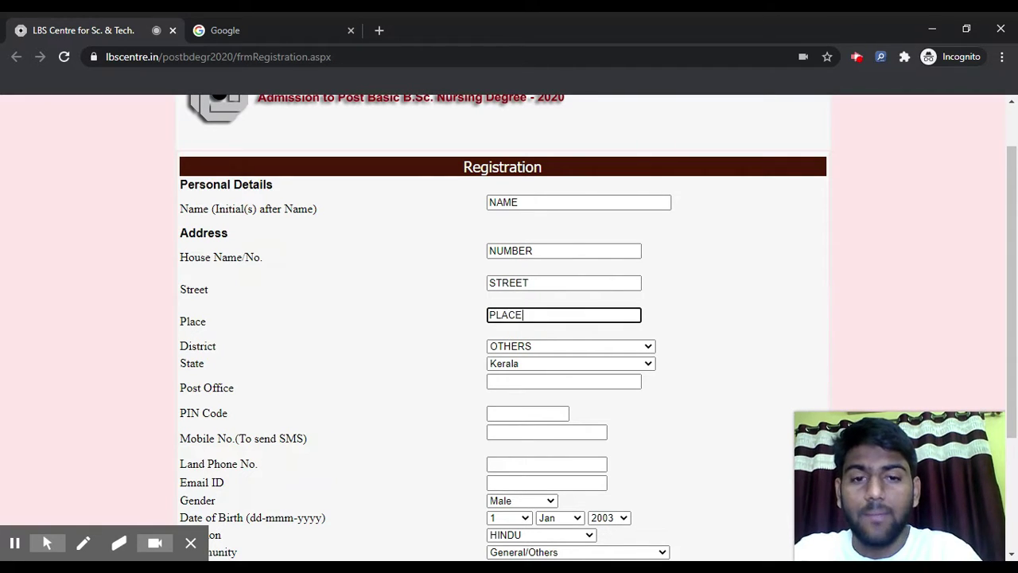
pyautogui.click(542, 355)
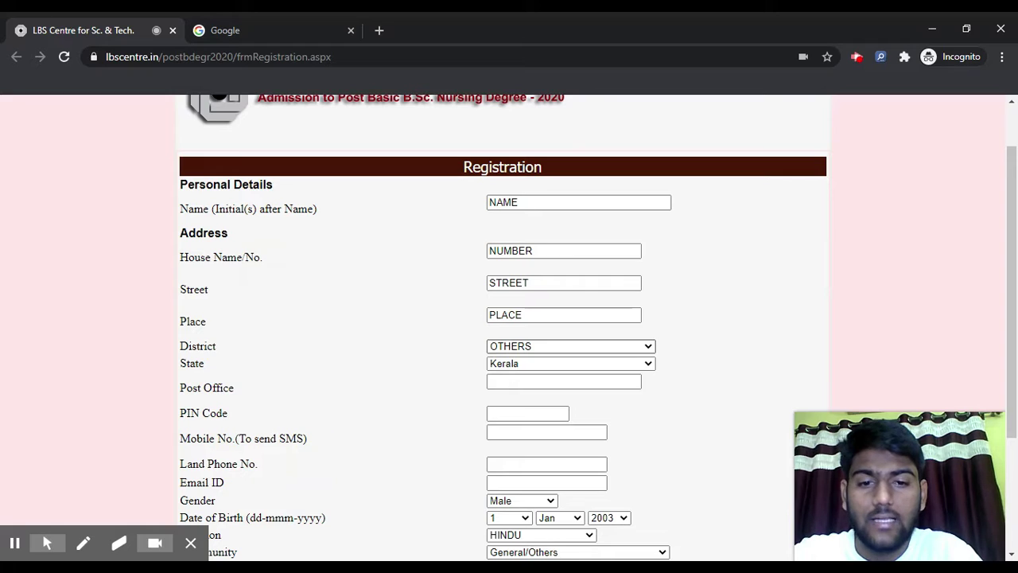
# Set District to KOLLAM, enter POST OFFICE as the post office, and fill in the PIN code
pyautogui.write('kollam')
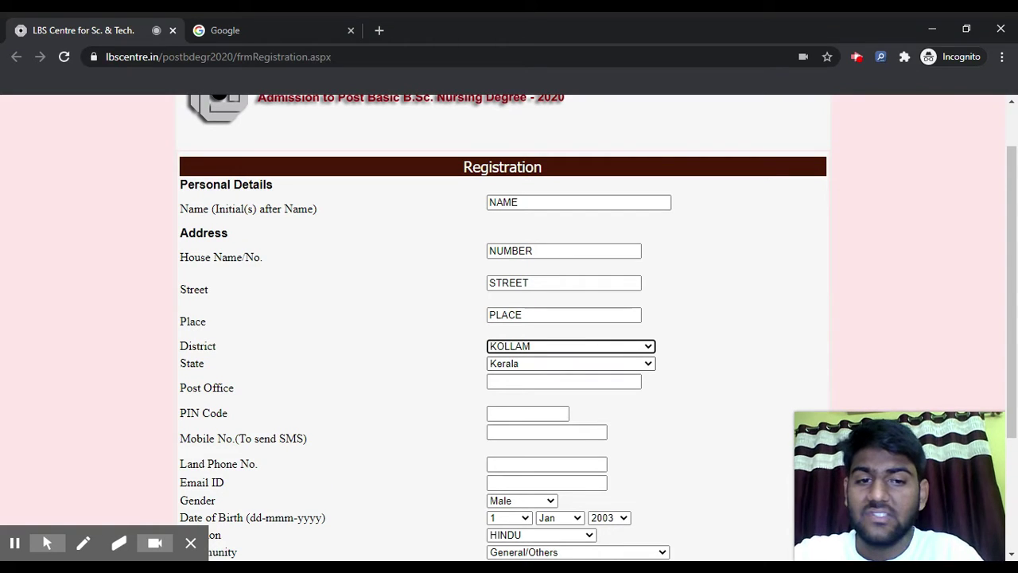
pyautogui.click(543, 380)
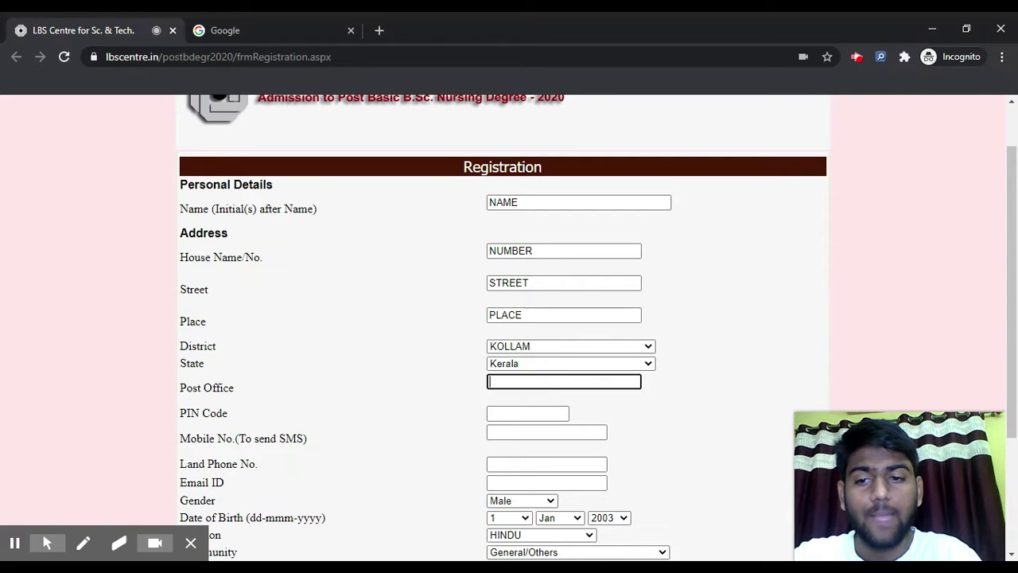
pyautogui.write('POST ')
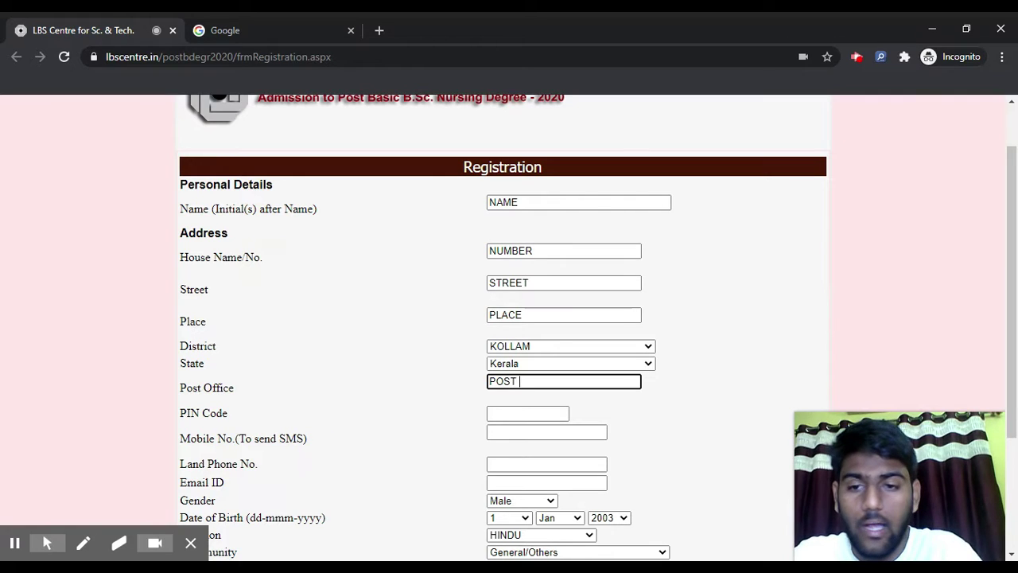
pyautogui.write('OFFIE')
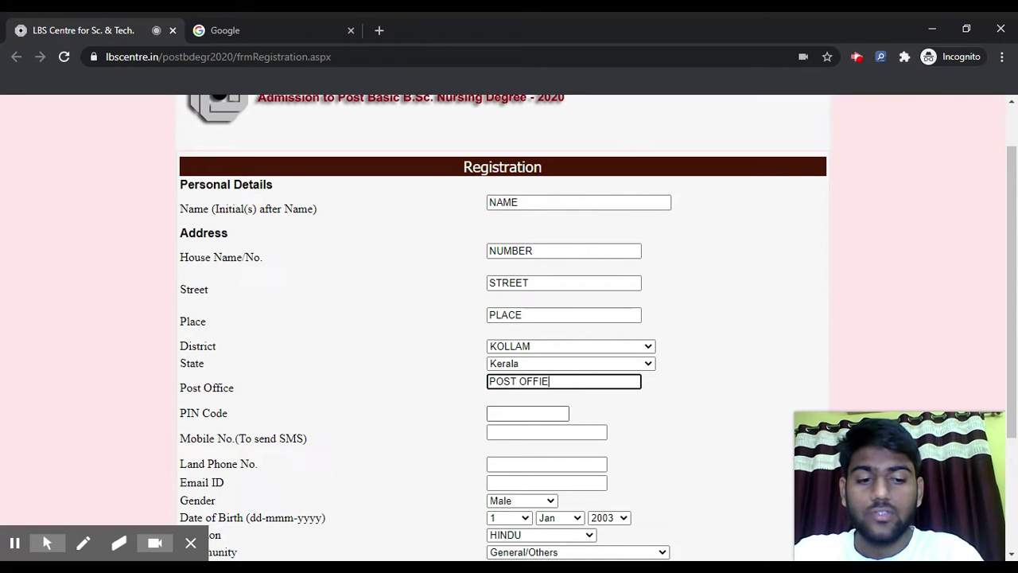
pyautogui.press('BackSpace')
pyautogui.write('CE')
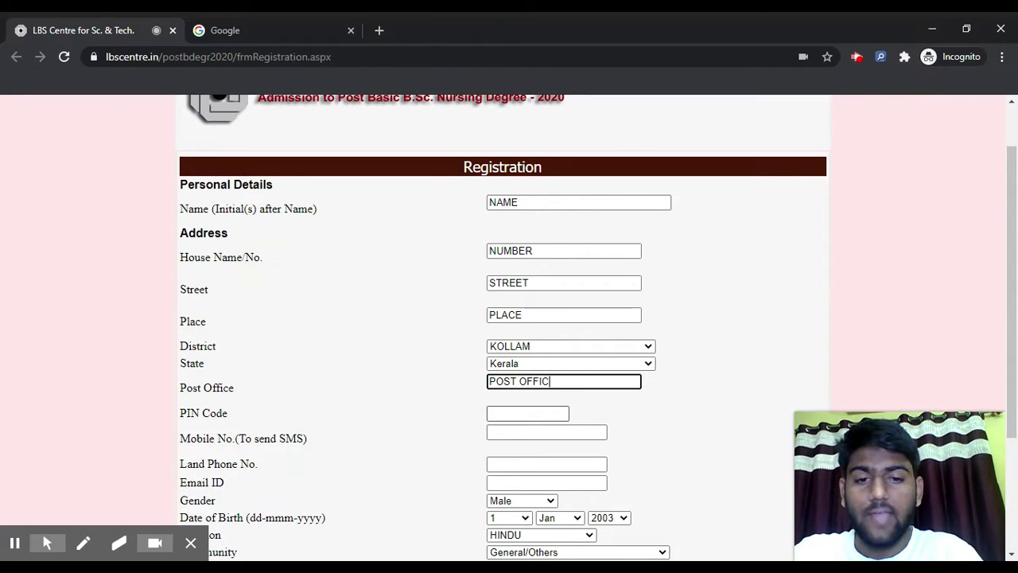
pyautogui.click(533, 413)
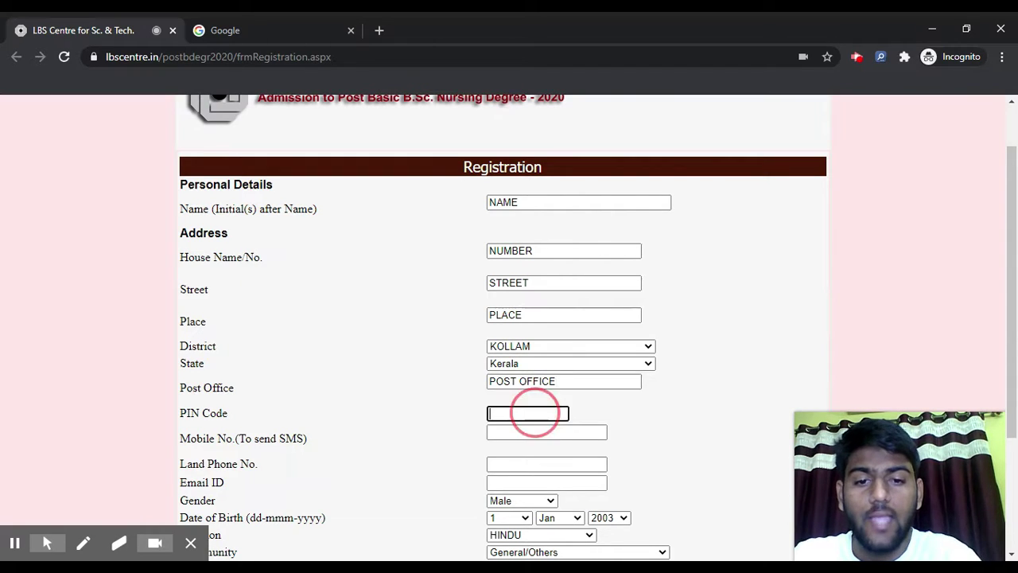
pyautogui.write('401208')
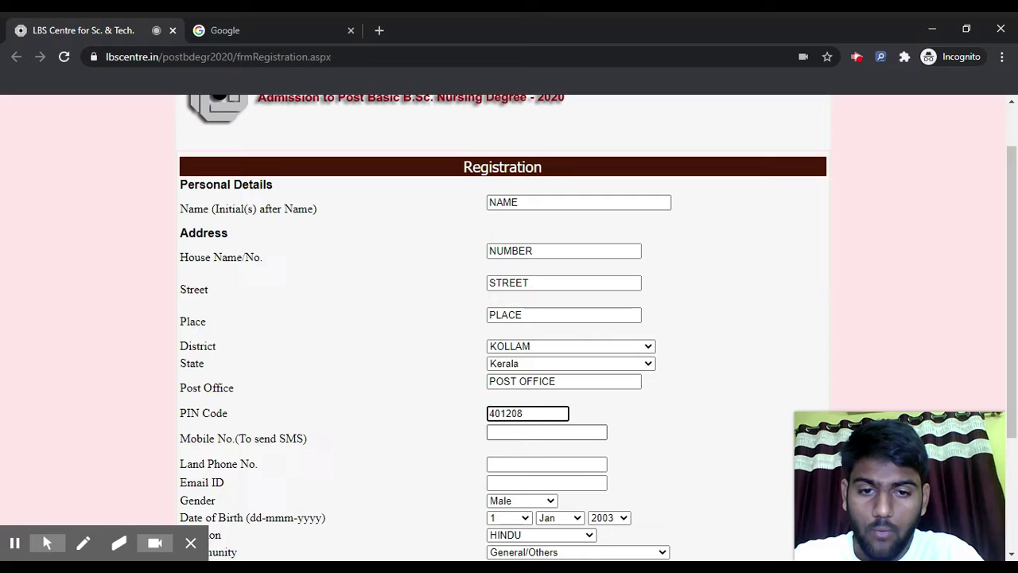
# Enter the applicant's mobile and landline phone numbers
pyautogui.press('Tab')
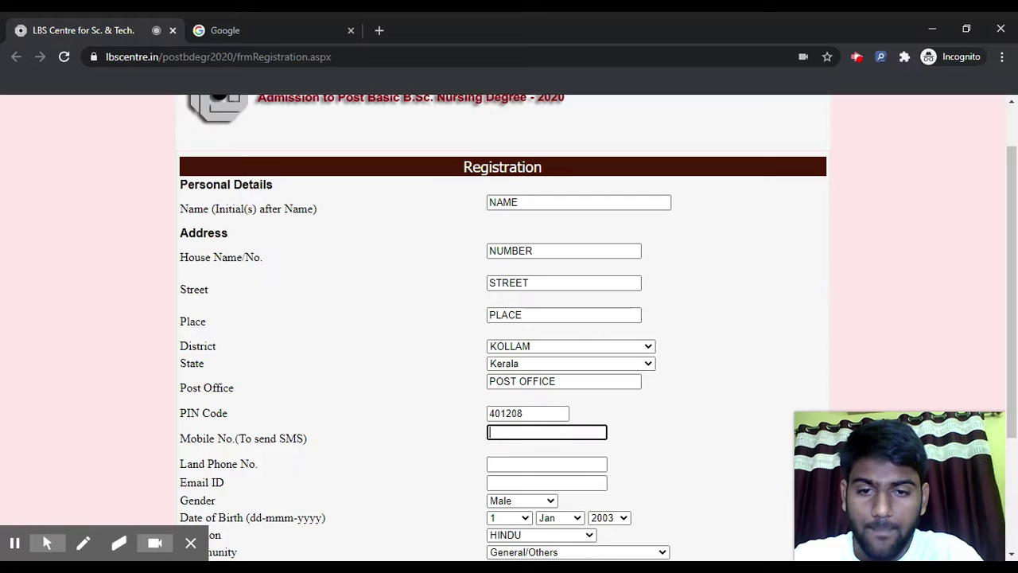
pyautogui.scroll(-3, 476, 395)
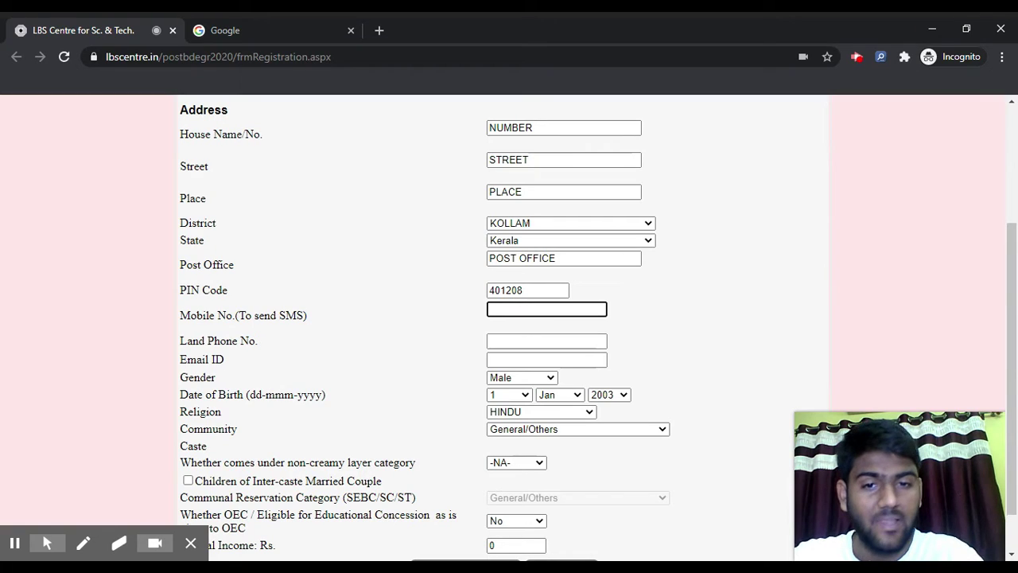
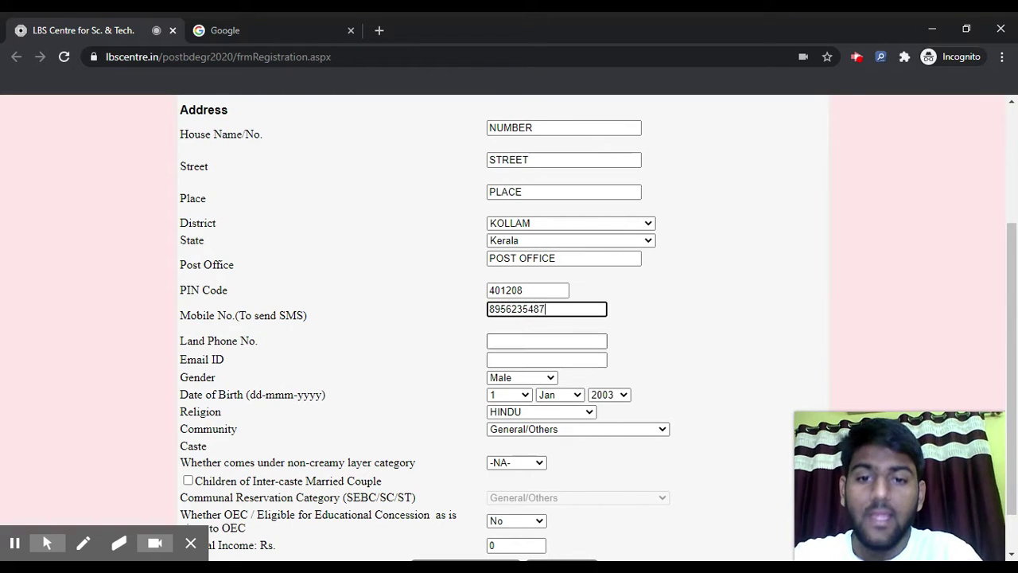
pyautogui.click(518, 341)
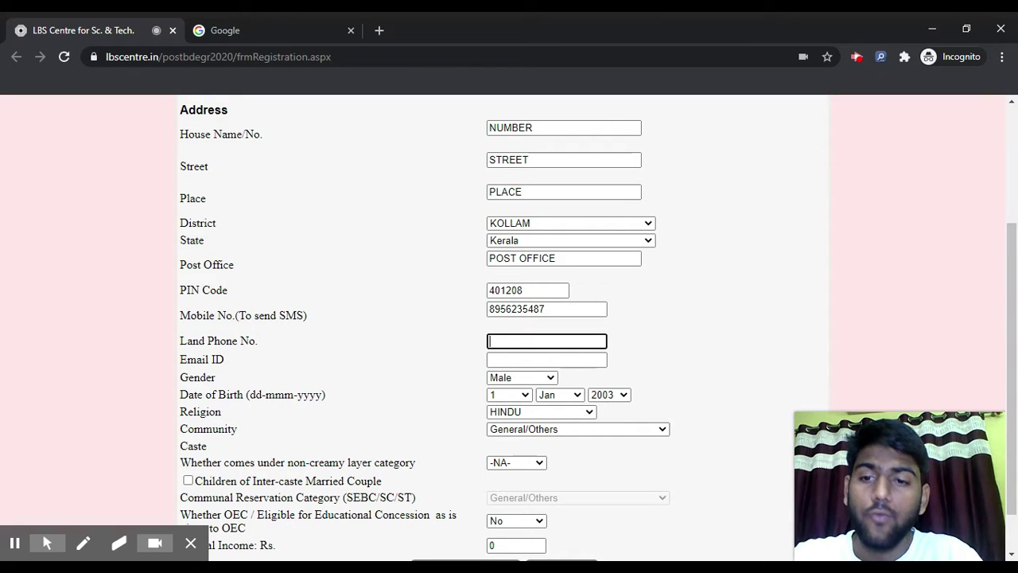
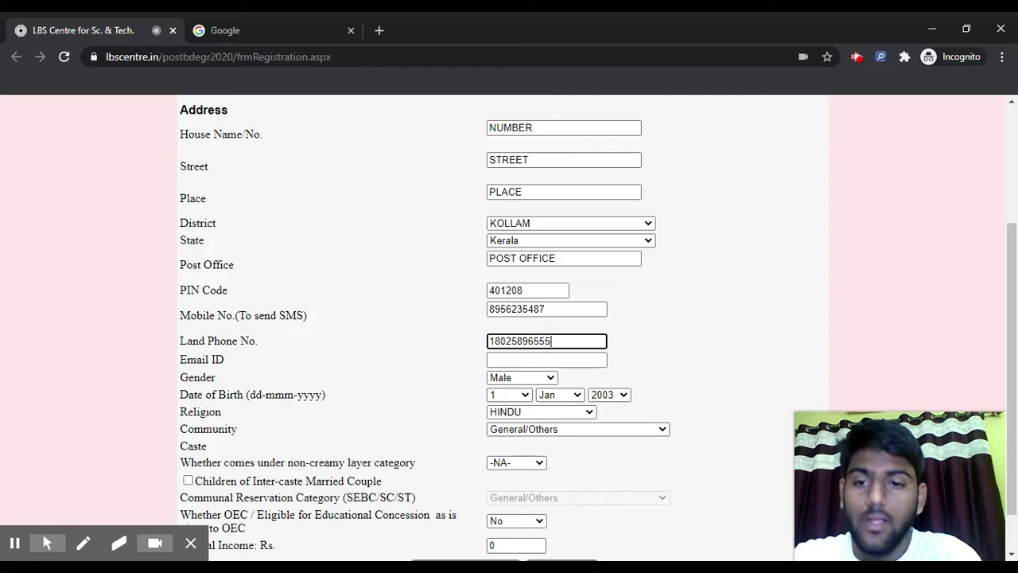
# Fill in the applicant's e-mail address in the Email ID field
pyautogui.click(525, 360)
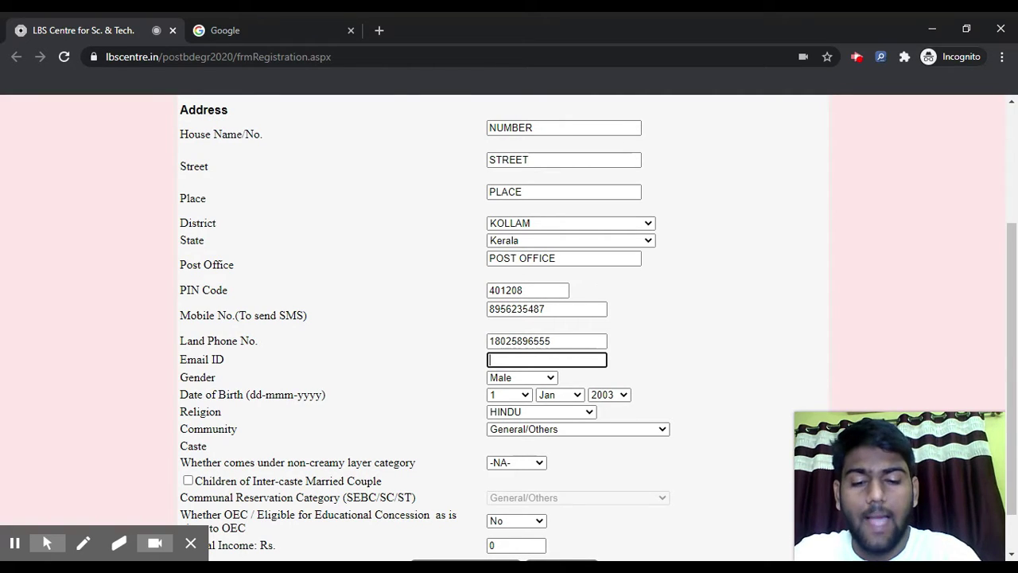
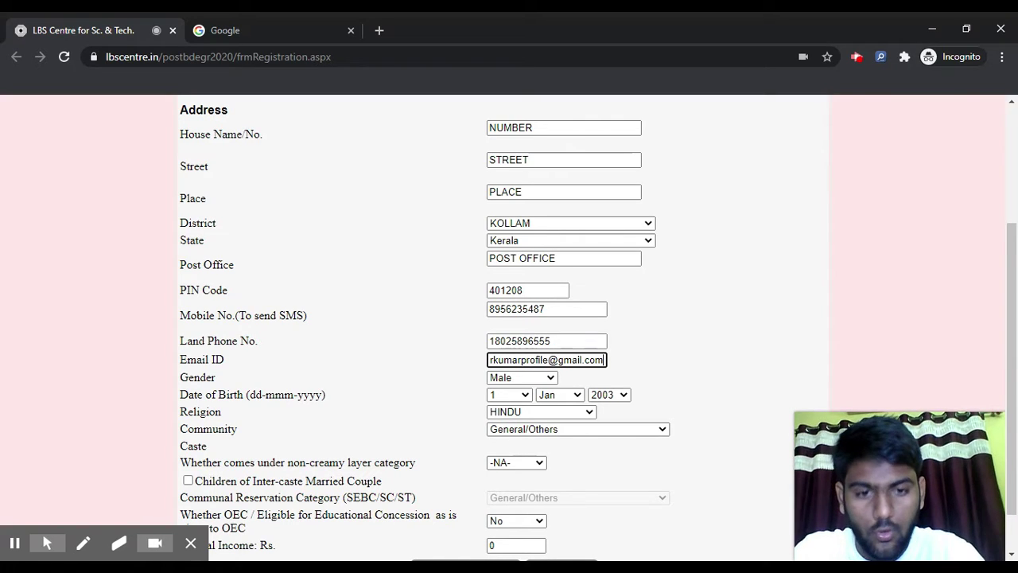
pyautogui.moveTo(504, 360); pyautogui.dragTo(473, 364)
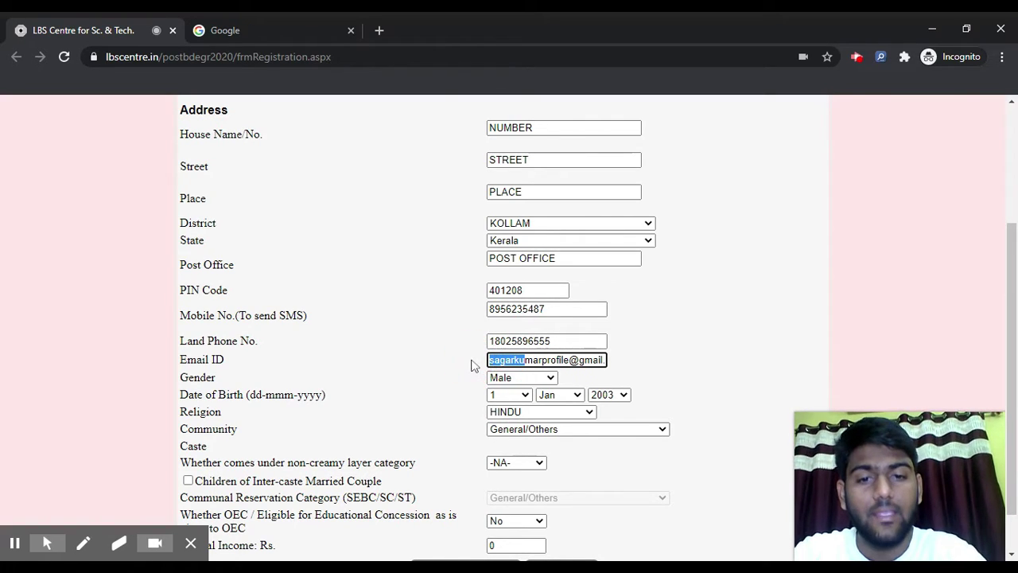
pyautogui.click(531, 387)
pyautogui.hotkey('shift', 'Tab')
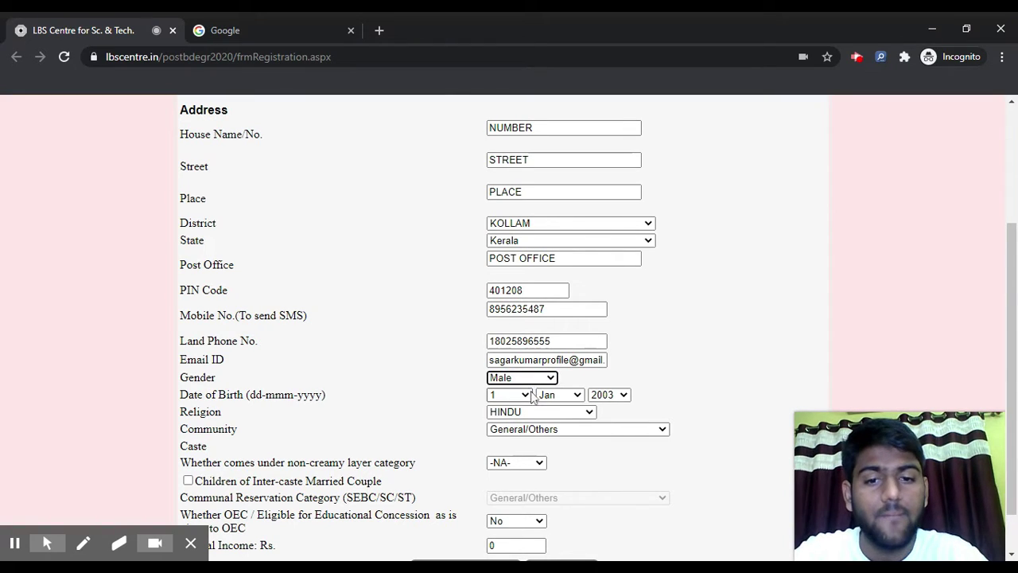
pyautogui.press('Tab')
pyautogui.press('Tab')
pyautogui.click(482, 334)
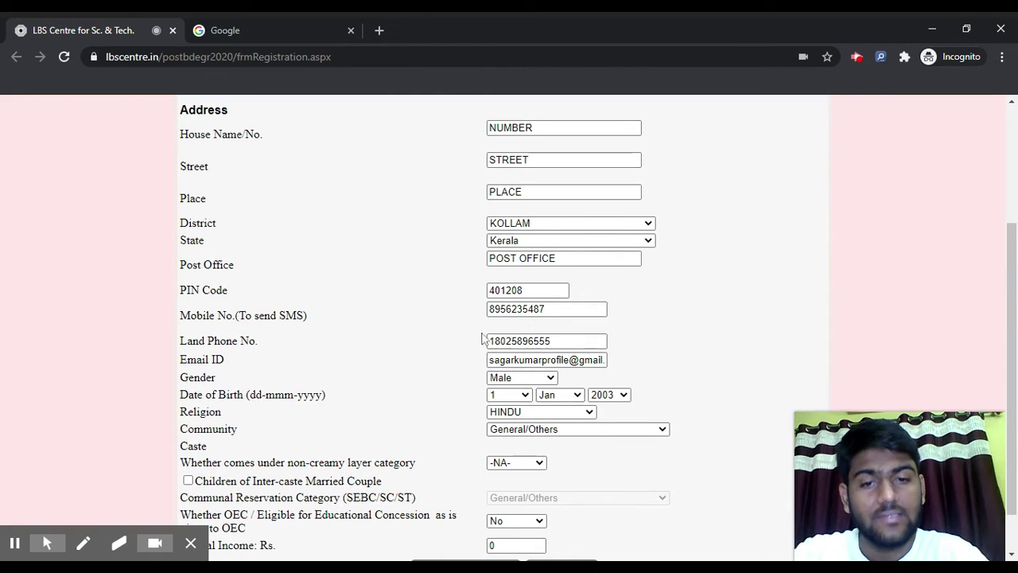
# Set the birth date to 13 January 2000 and religion to OTHERS
pyautogui.write('13')
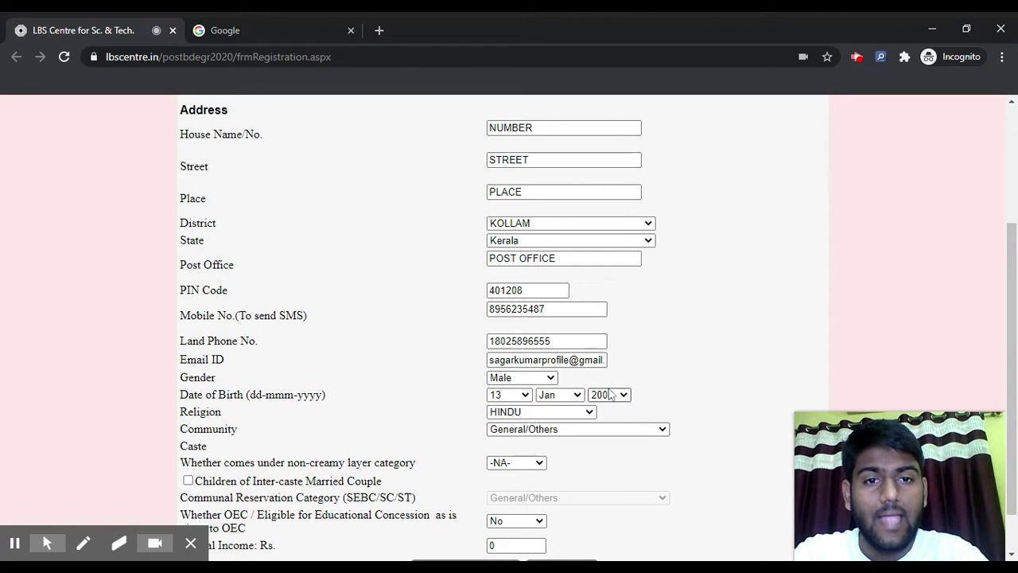
pyautogui.press('Tab')
pyautogui.scroll(-1, 567, 333)
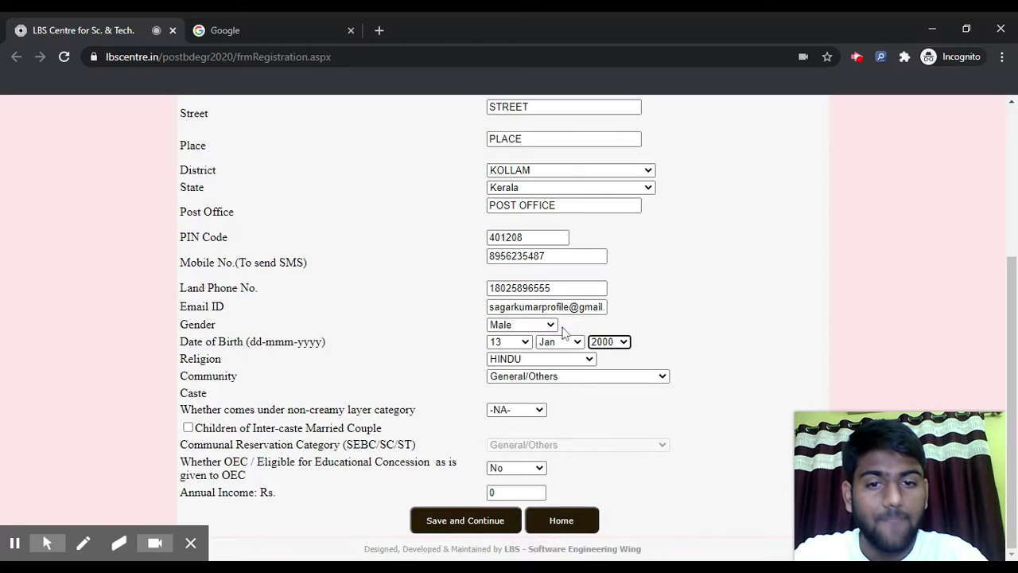
pyautogui.press('Tab')
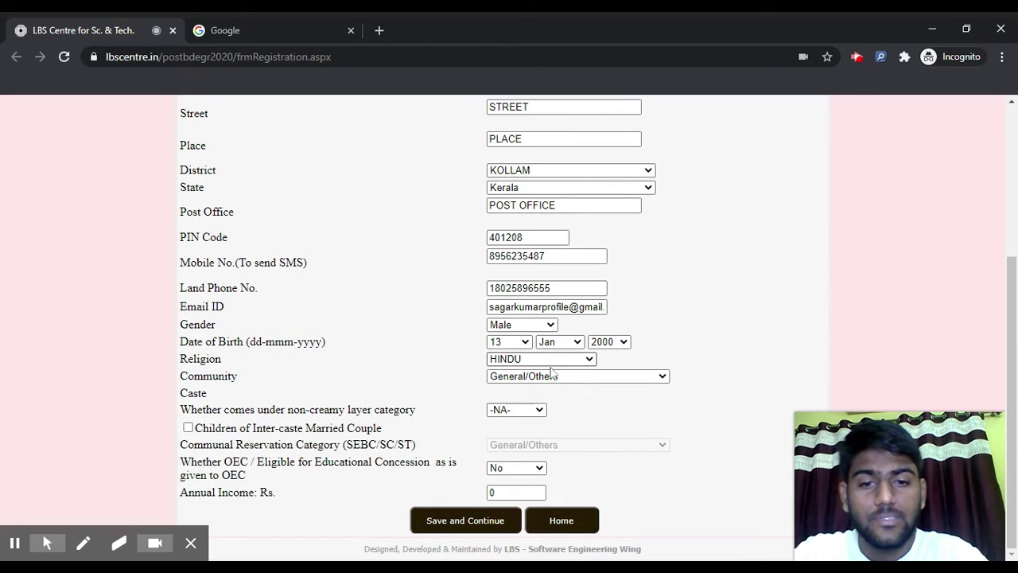
pyautogui.press('o')
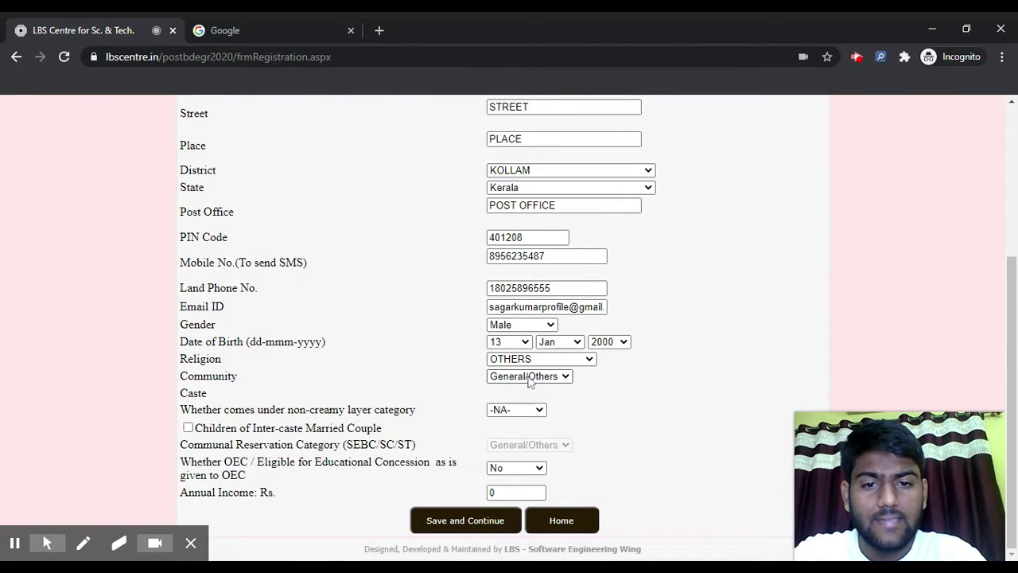
# Keep community as General/Others and answer No for the non-creamy layer question
pyautogui.click(529, 377)
pyautogui.click(524, 387)
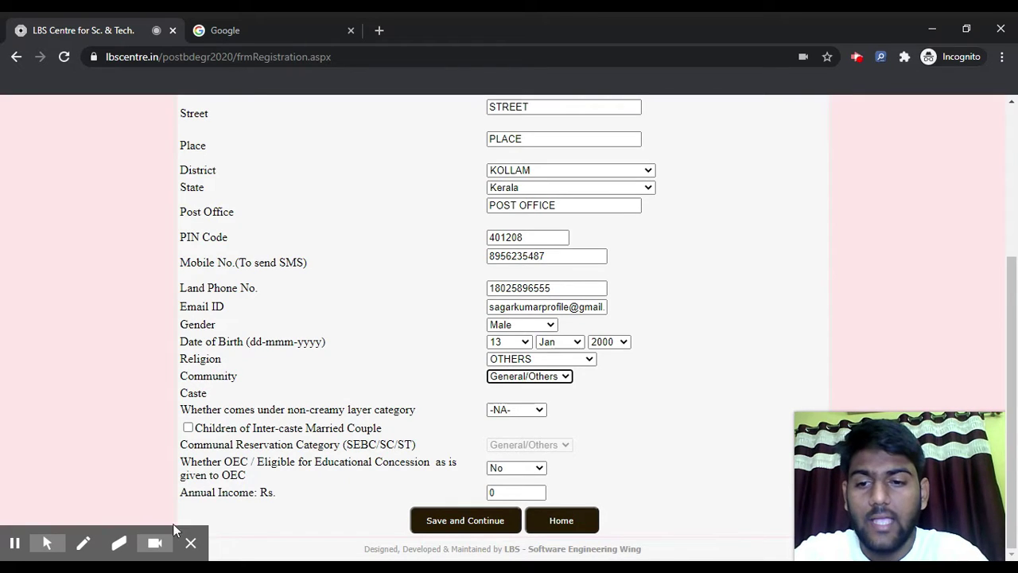
pyautogui.click(154, 543)
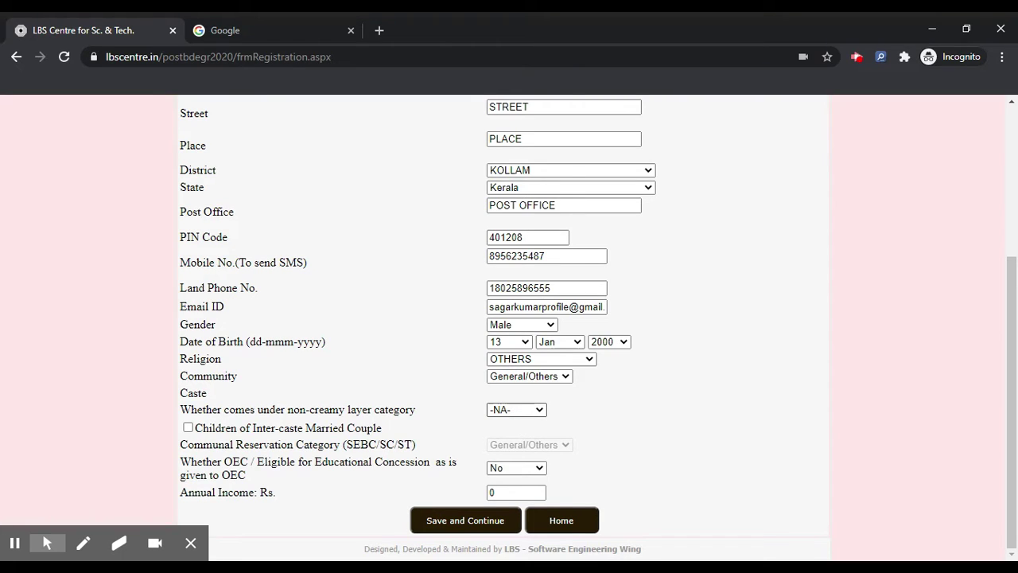
pyautogui.press('Return')
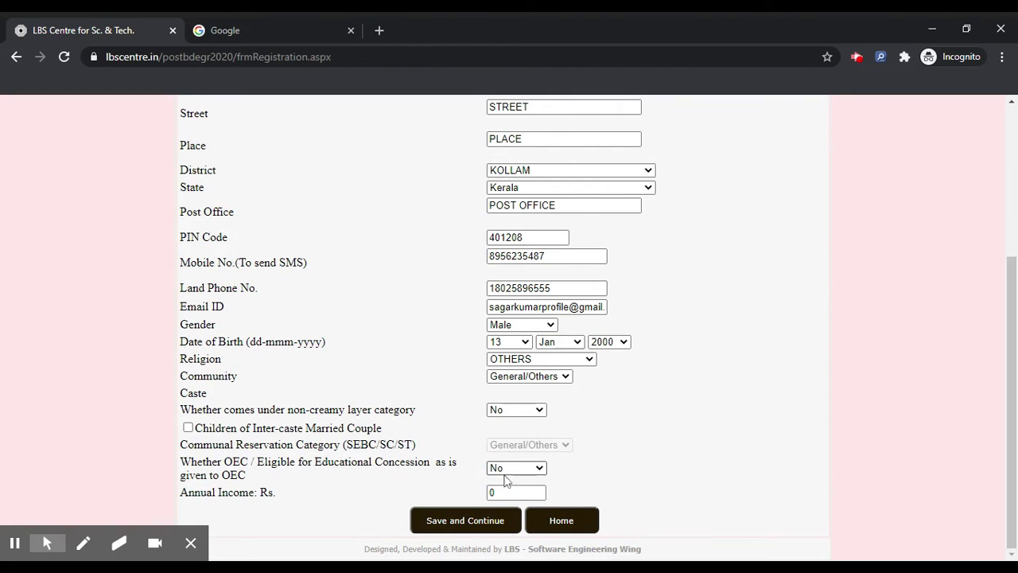
# Replace the annual income value with 100000
pyautogui.click(513, 492)
pyautogui.press('BackSpace')
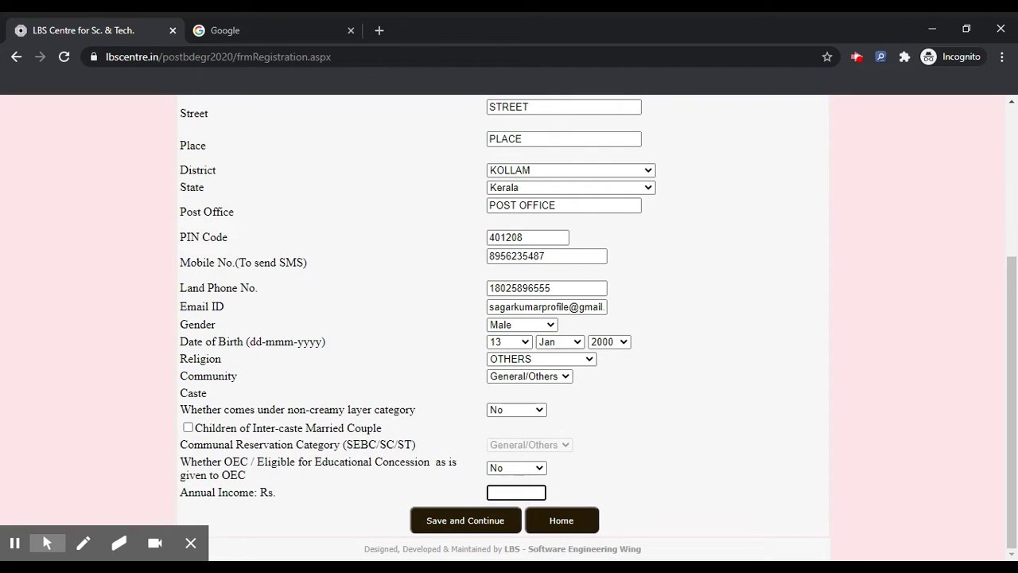
pyautogui.write('100000')
pyautogui.scroll(1, 498, 465)
pyautogui.scroll(-1, 470, 485)
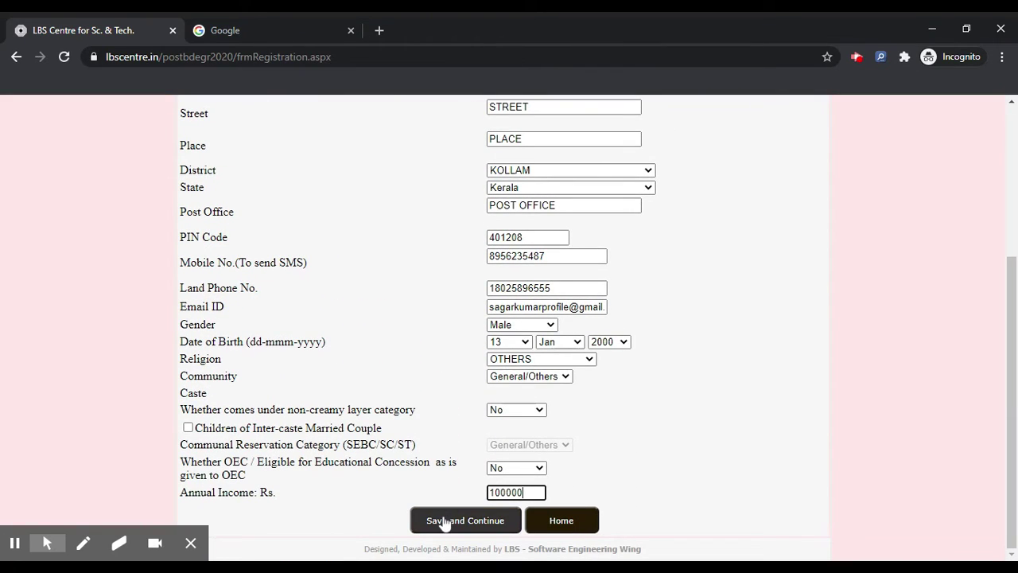
# Save the form and review the Registration Confirmation summary with the Rs.800 fee
pyautogui.click(443, 520)
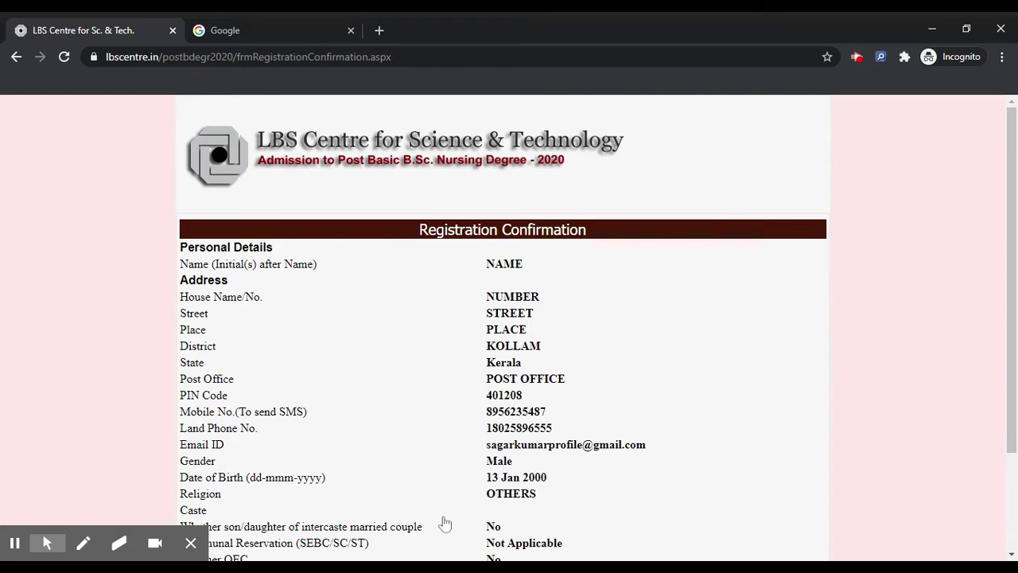
pyautogui.scroll(-3, 564, 346)
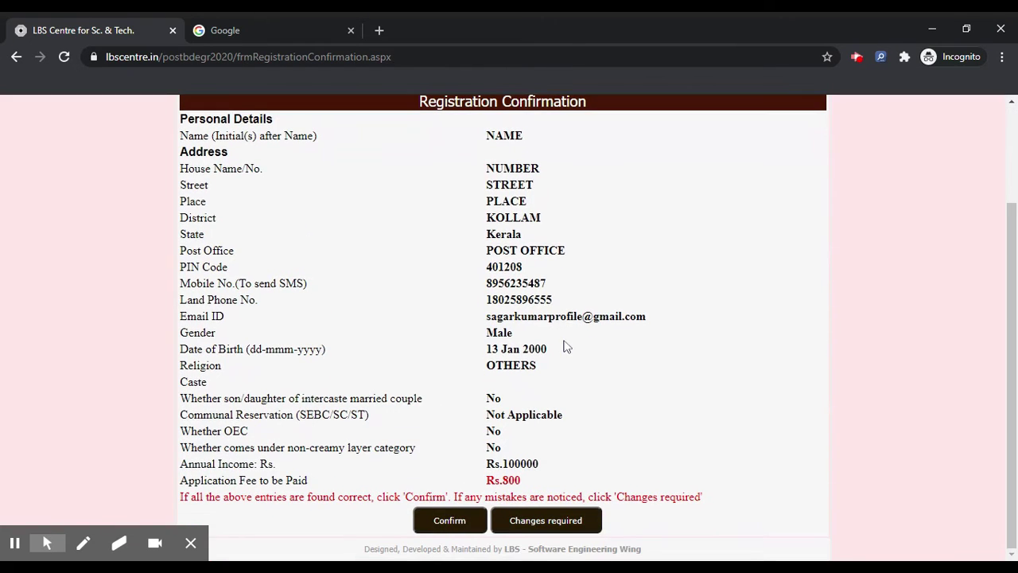
pyautogui.scroll(1, 503, 296)
pyautogui.scroll(-1, 503, 295)
# Confirm the registration, note the application number, and choose Online (Net Banking/Credit Card/Debit Card) payment
pyautogui.click(449, 523)
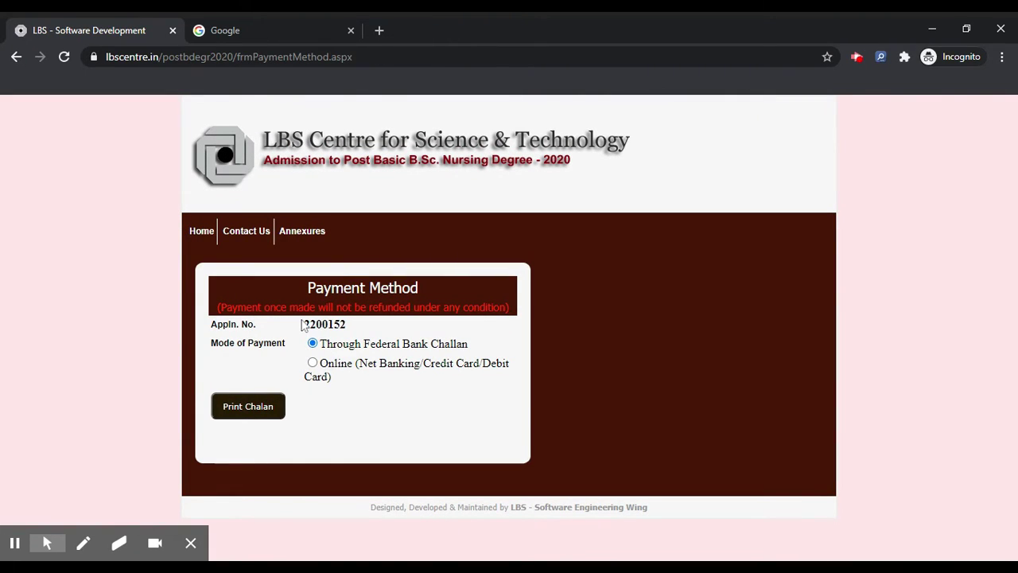
pyautogui.moveTo(303, 326); pyautogui.dragTo(373, 325)
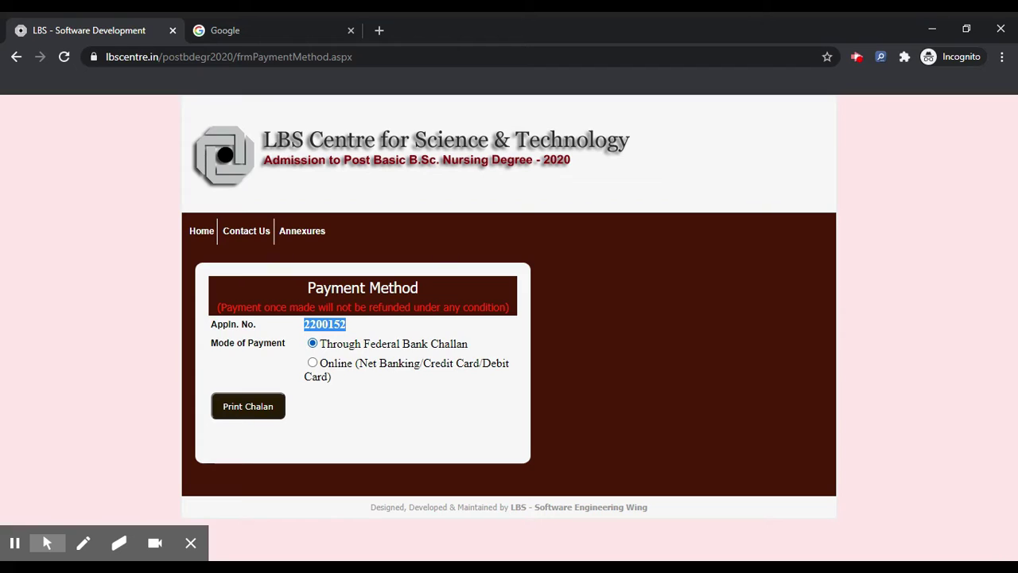
pyautogui.click(329, 372)
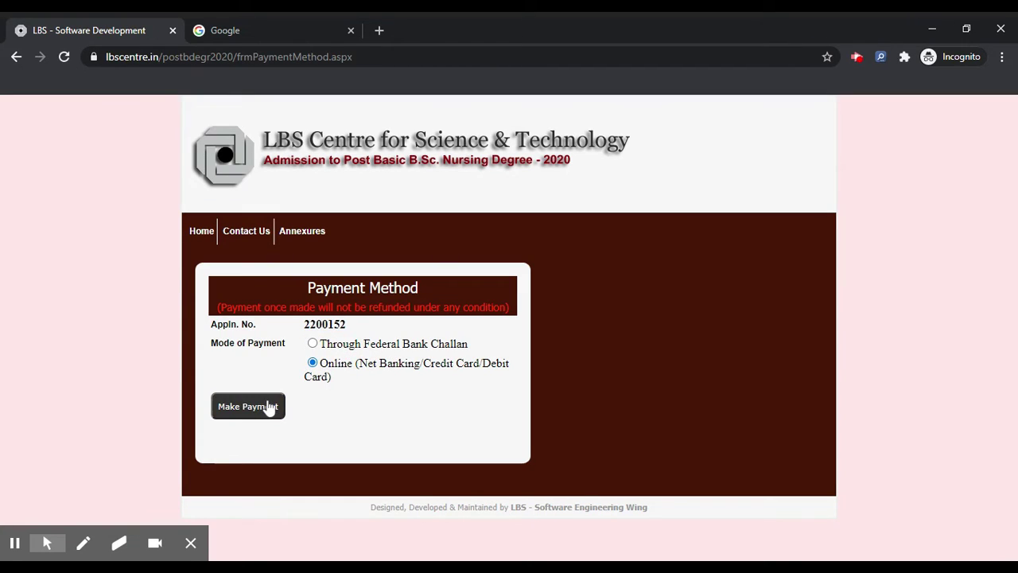
pyautogui.click(269, 407)
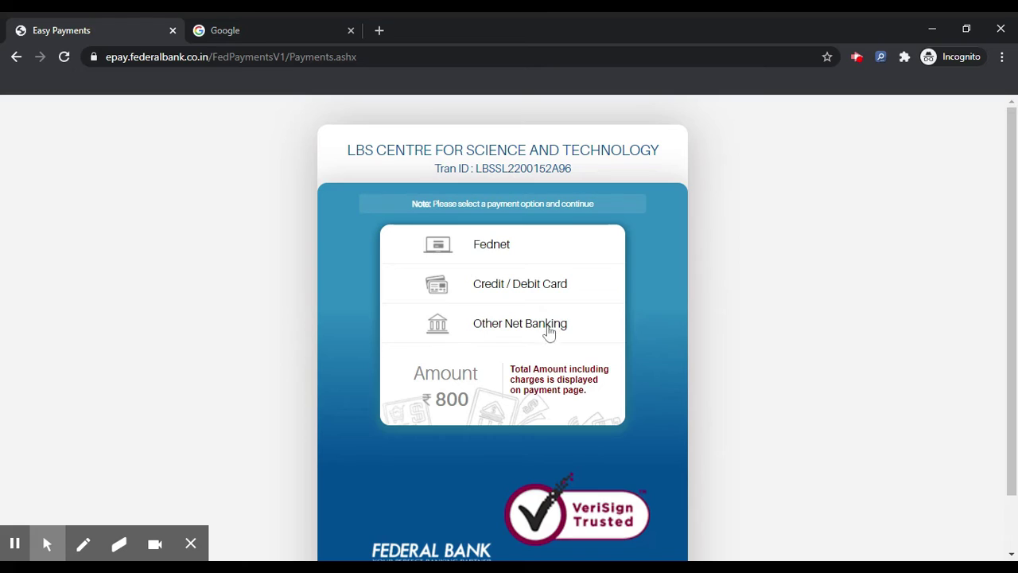
# Pick Credit / Debit Card for the ₹800 fee on Federal Bank Easy Payments and continue
pyautogui.click(530, 296)
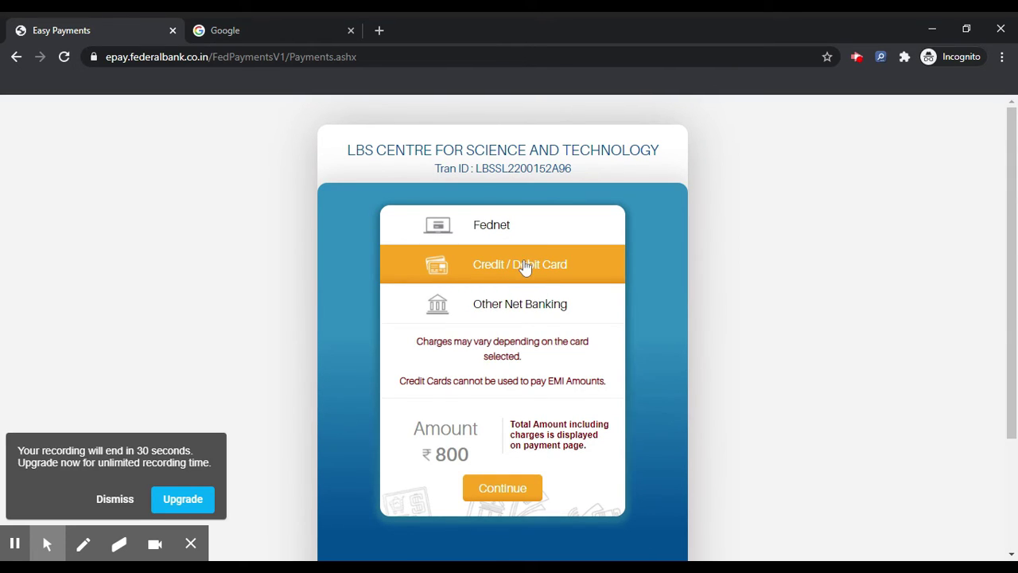
pyautogui.click(128, 497)
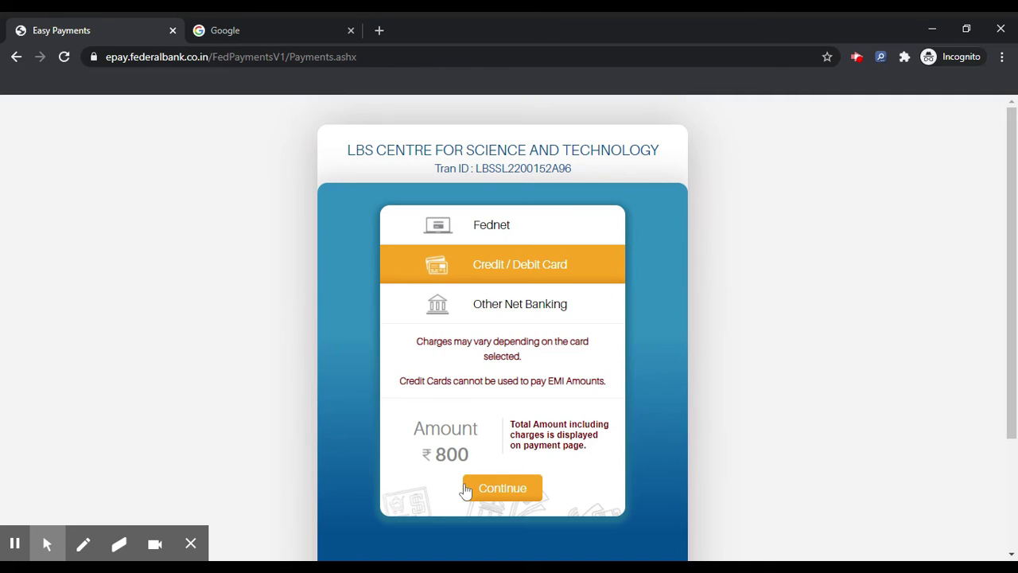
pyautogui.click(504, 477)
pyautogui.click(495, 264)
pyautogui.click(457, 448)
pyautogui.doubleClick(451, 454)
pyautogui.click(494, 487)
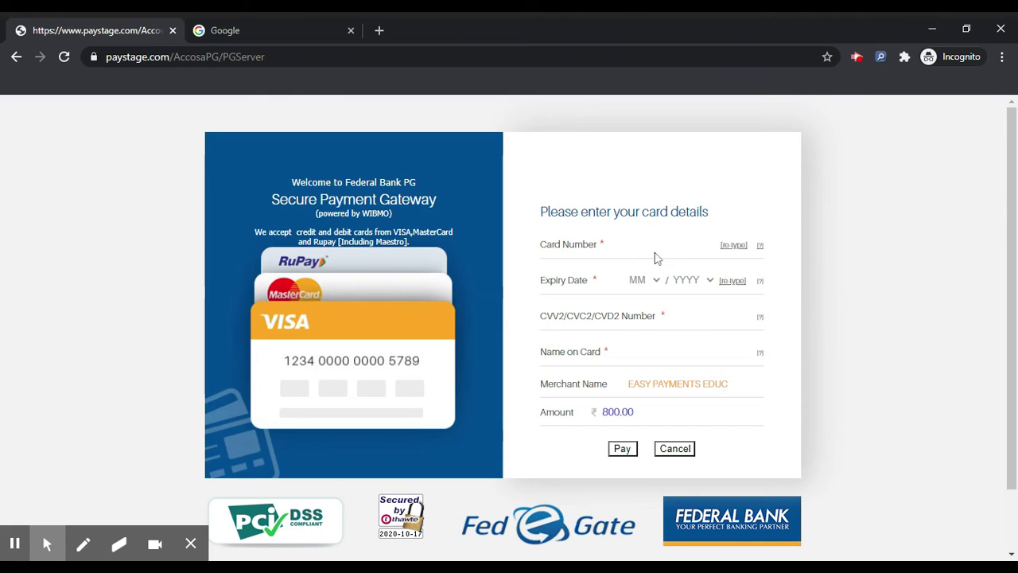
# Review the card-details form showing merchant EASY PAYMENTS EDUC and amount 800.00
pyautogui.click(598, 282)
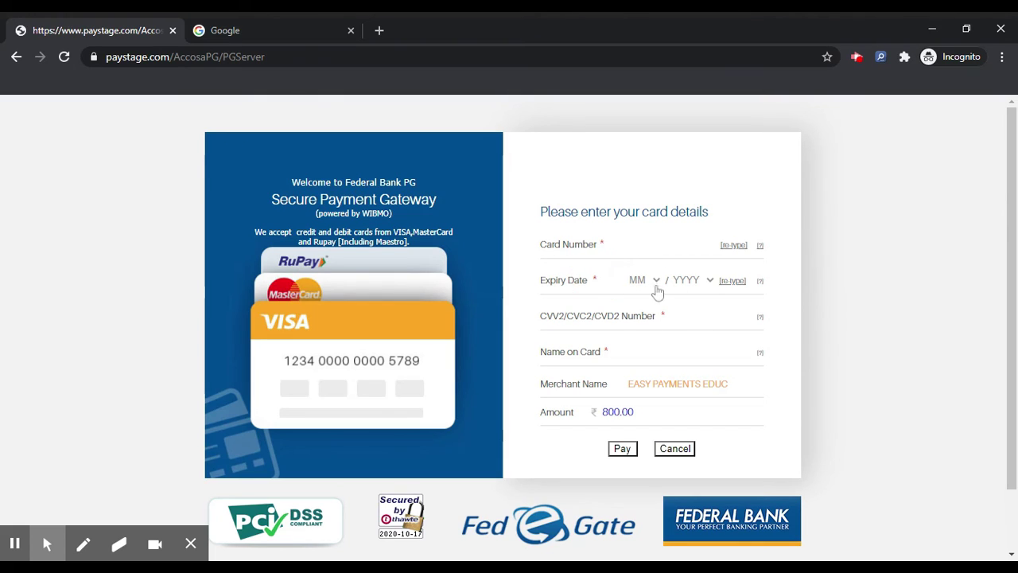